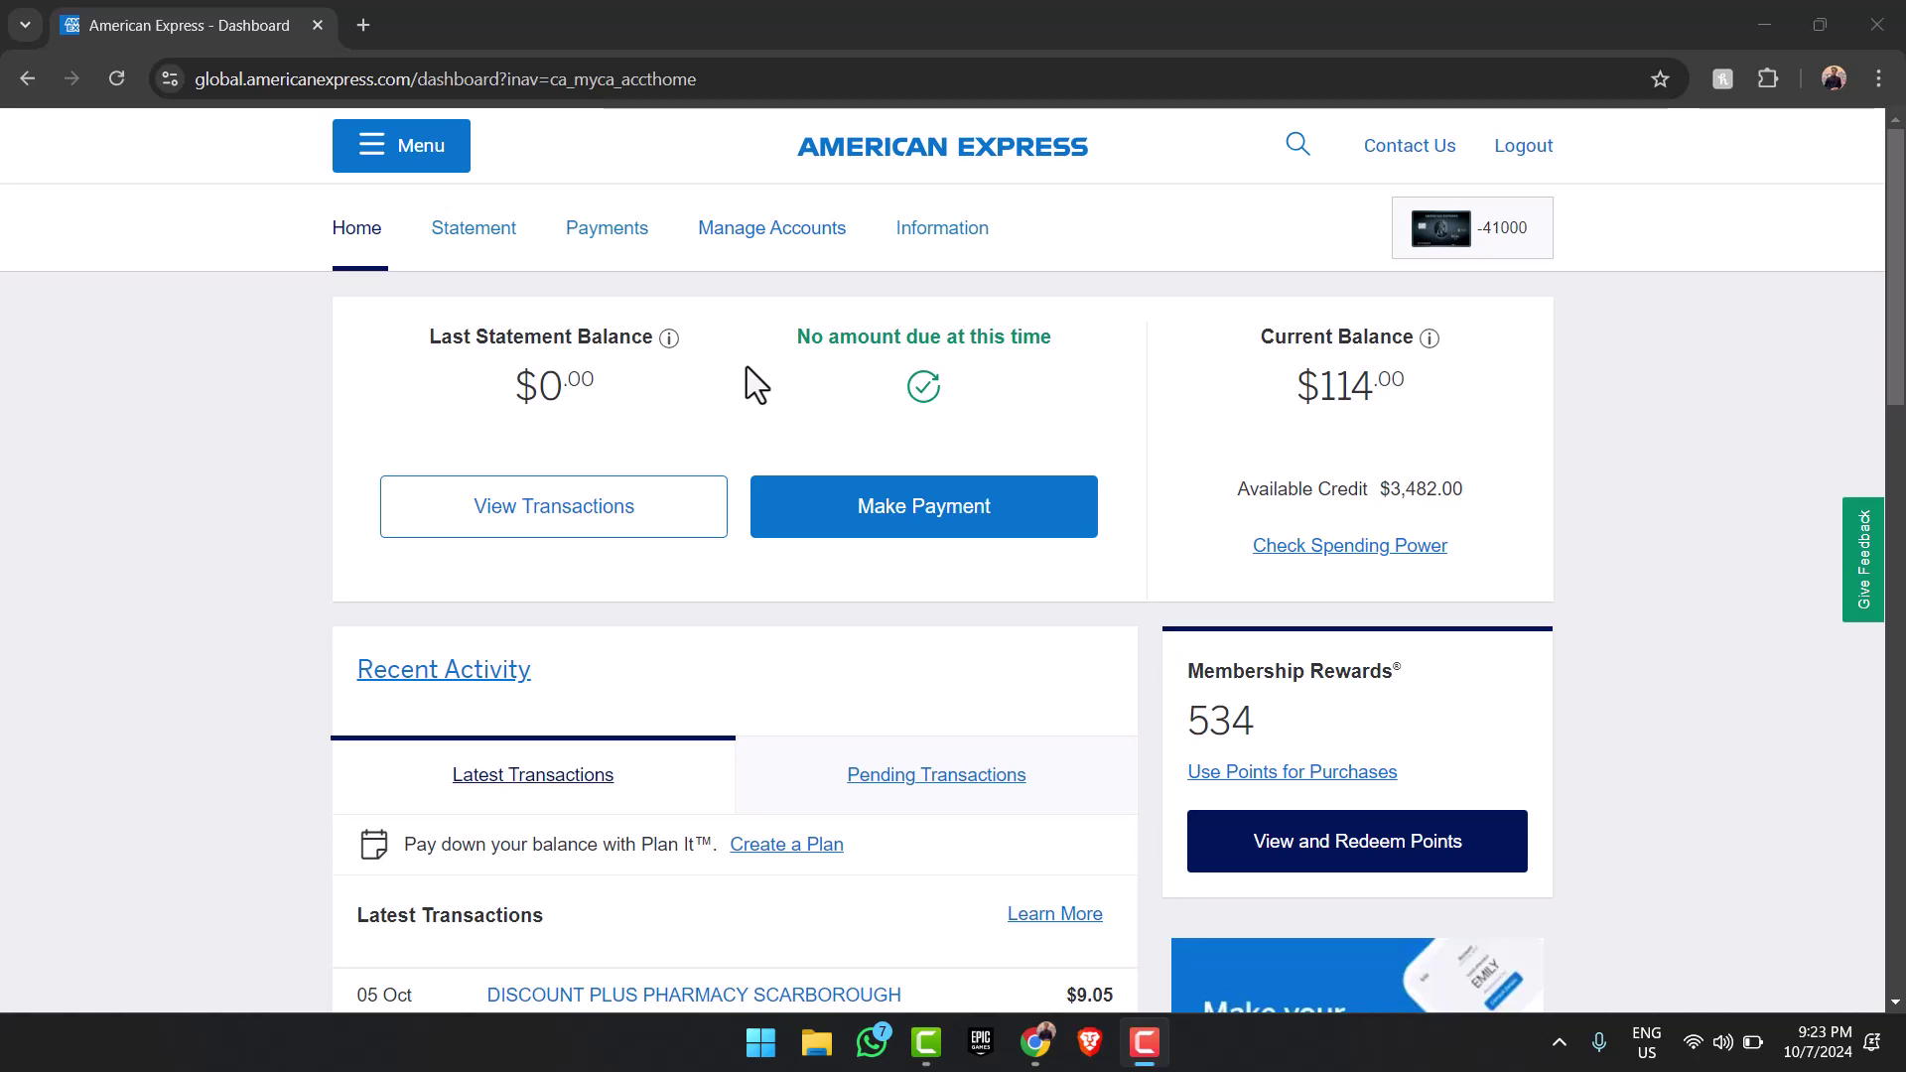
Go to Manage Pre-Authorized Payment from the payment options menu
left_click(595, 235)
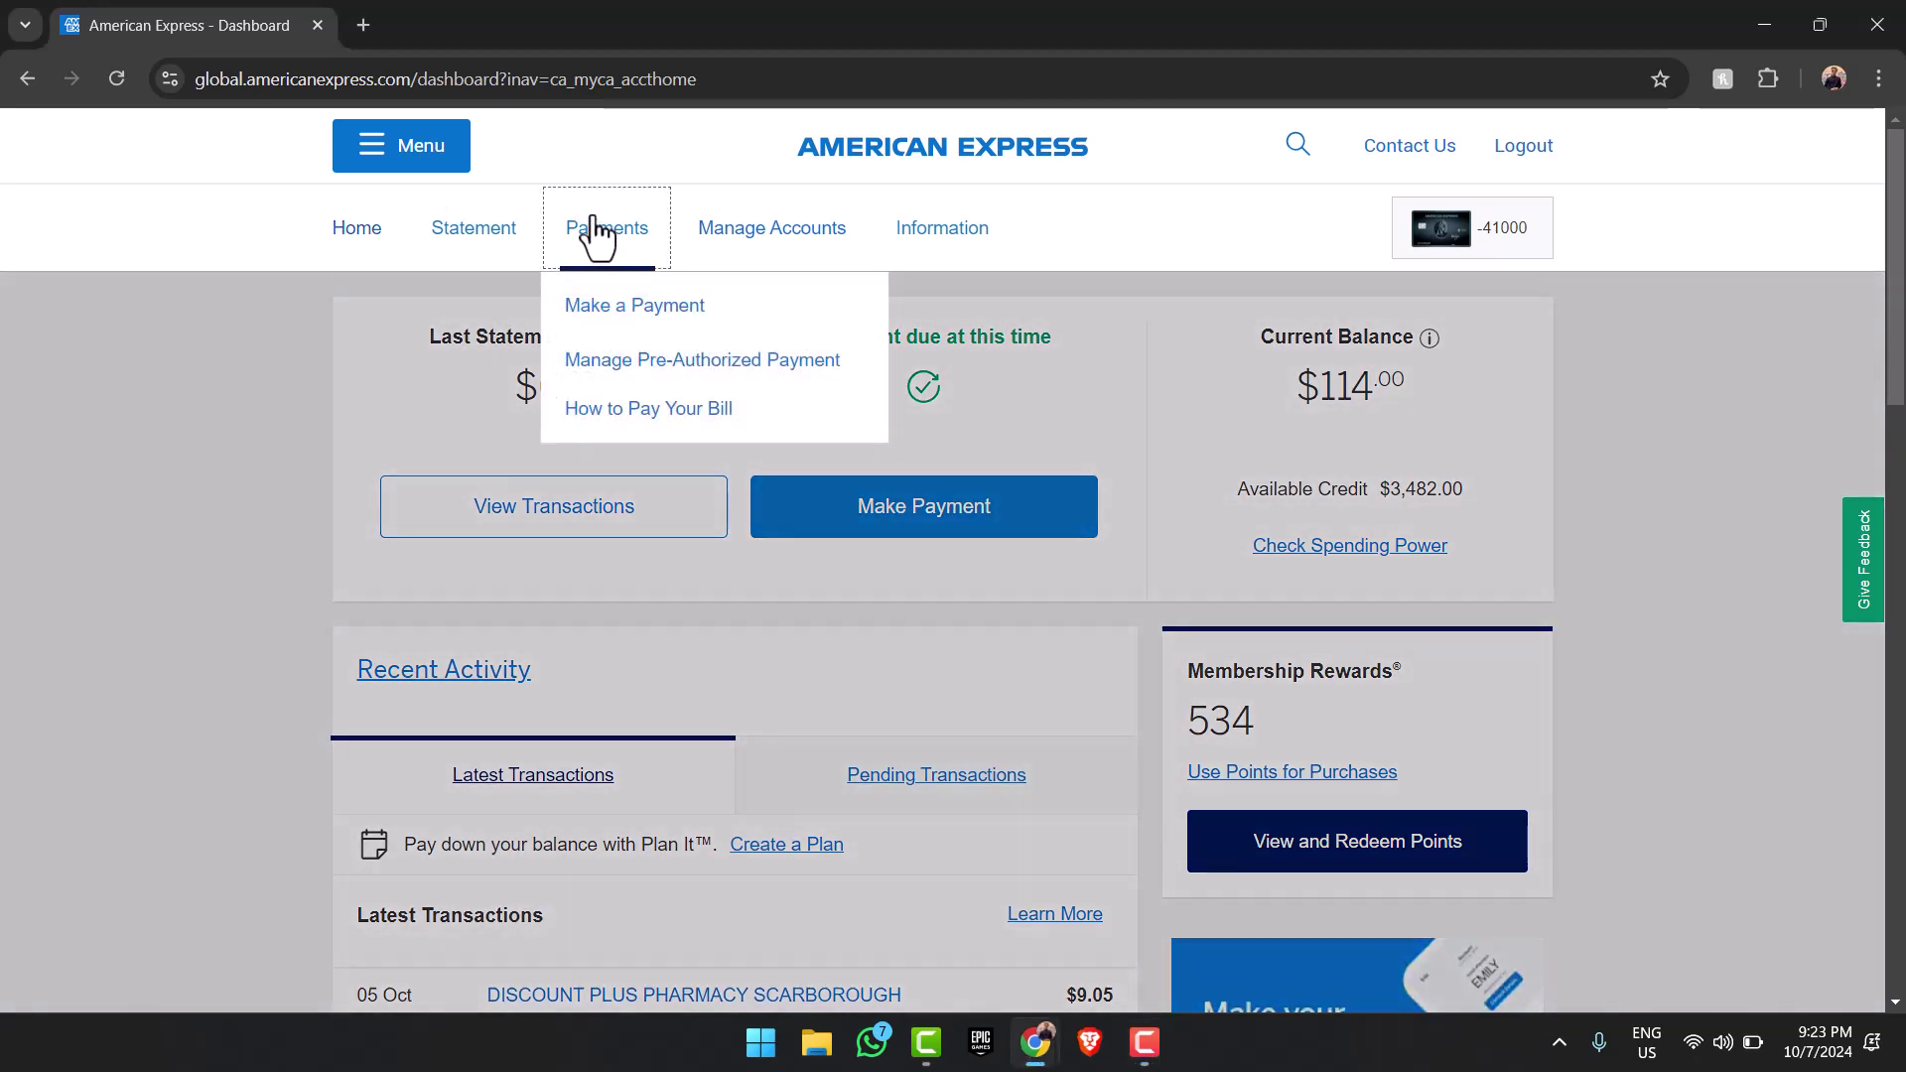
left_click(629, 317)
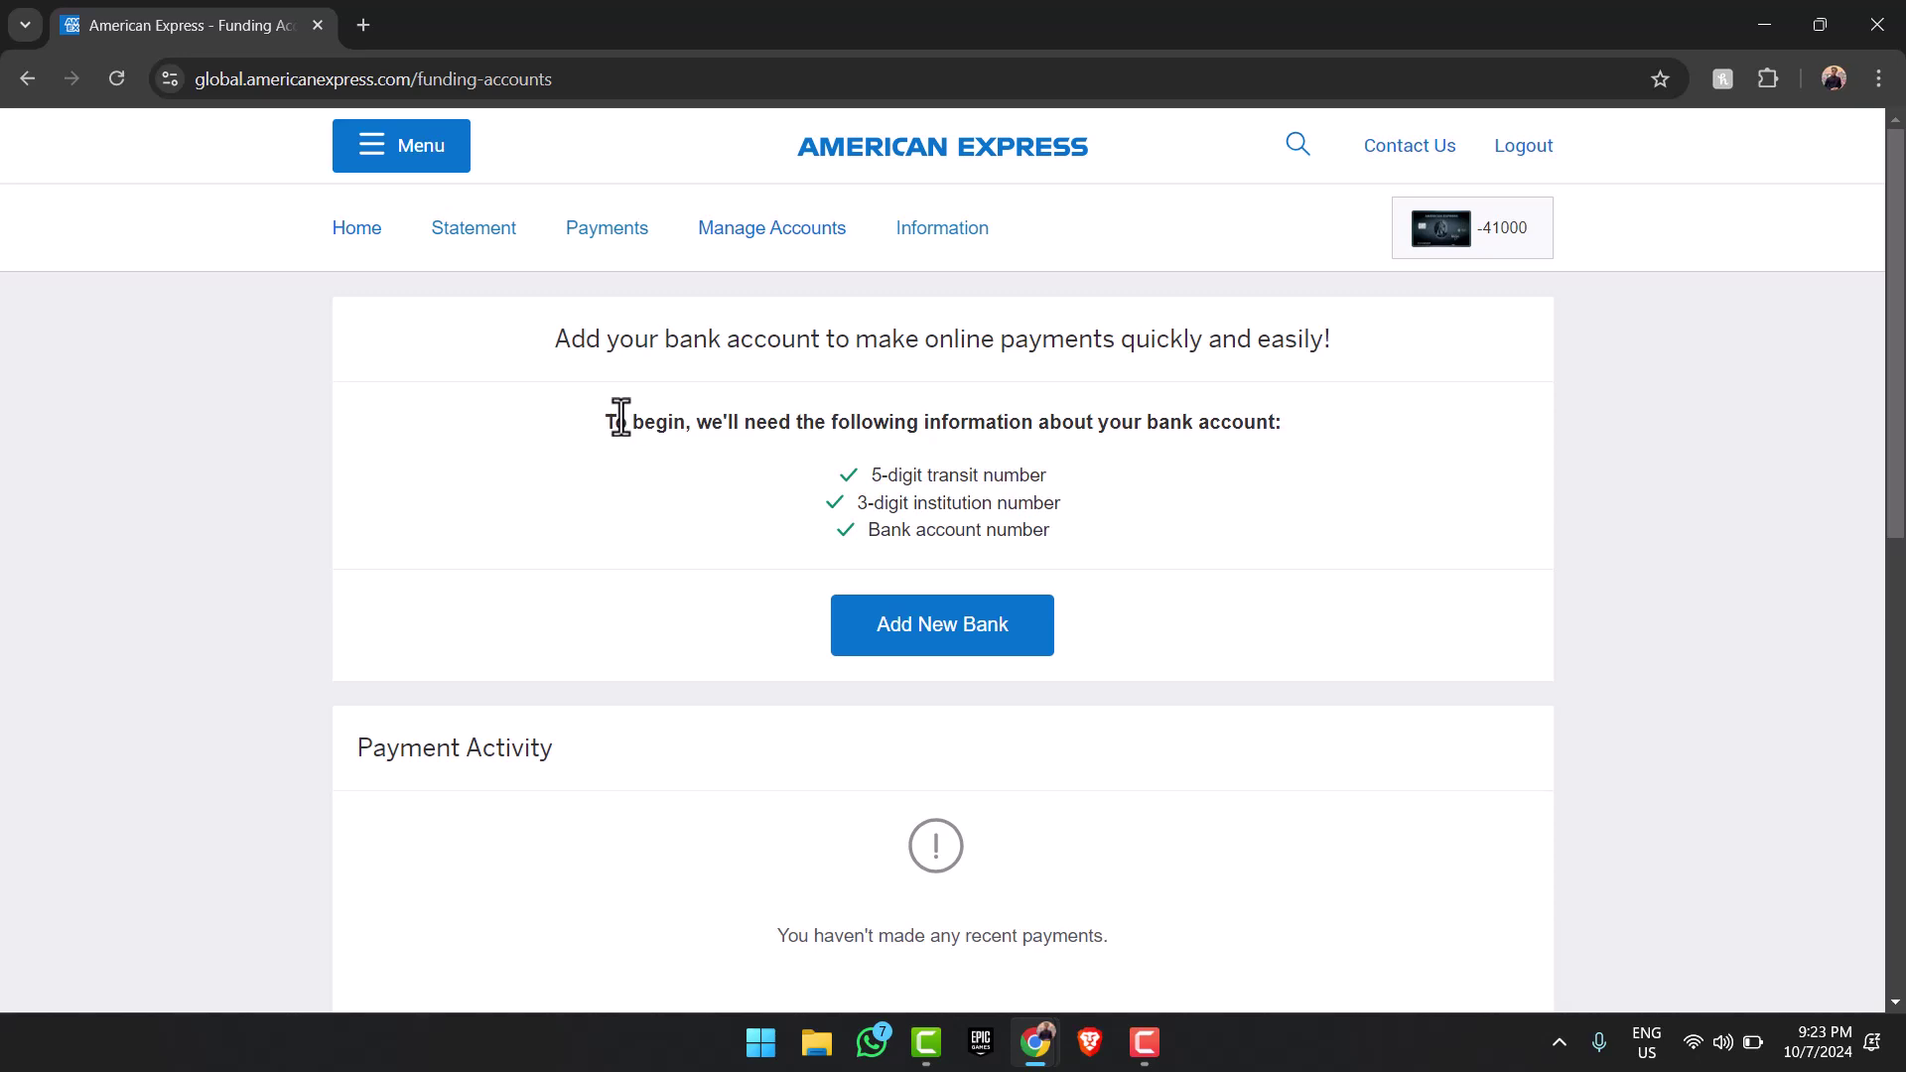
left_click_drag(554, 345, 1331, 350)
left_click(1336, 397)
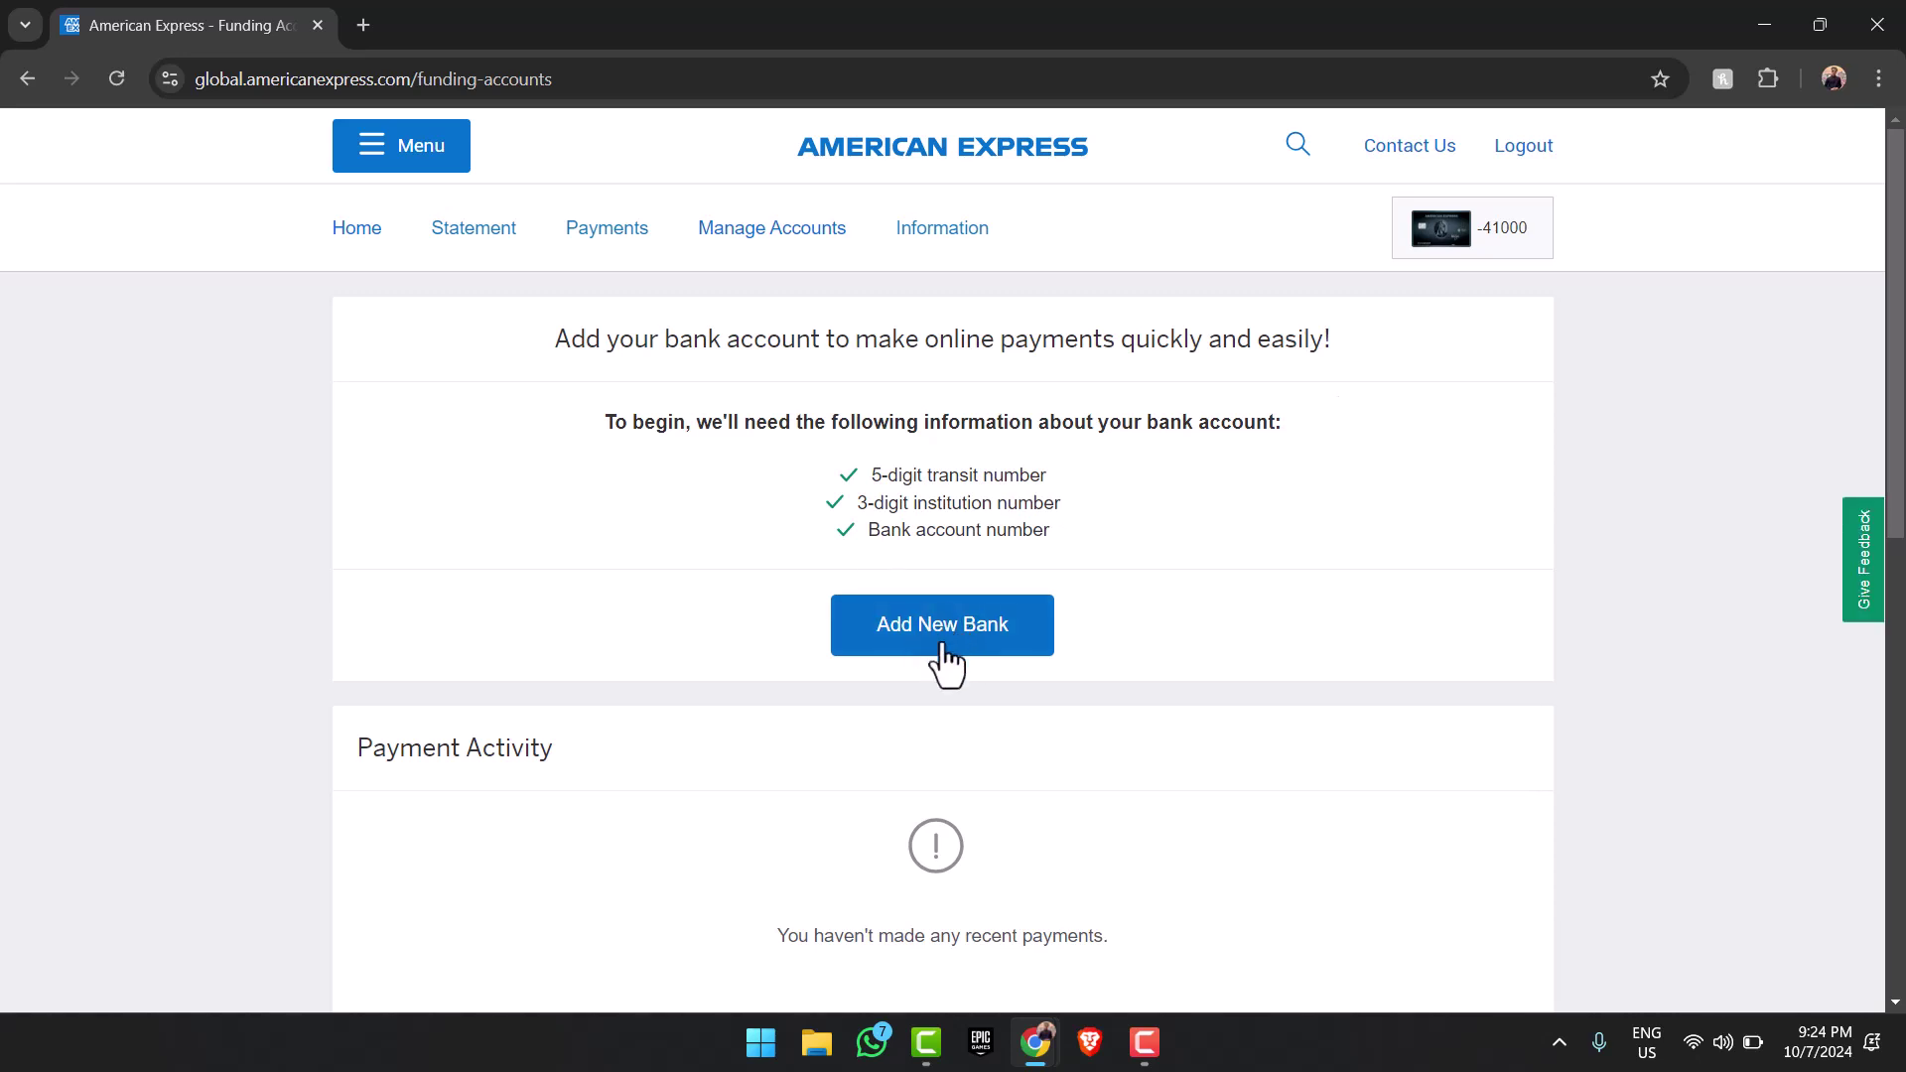
Enter the new bank account's type, transit, institution and account numbers, then continue to review
left_click(911, 646)
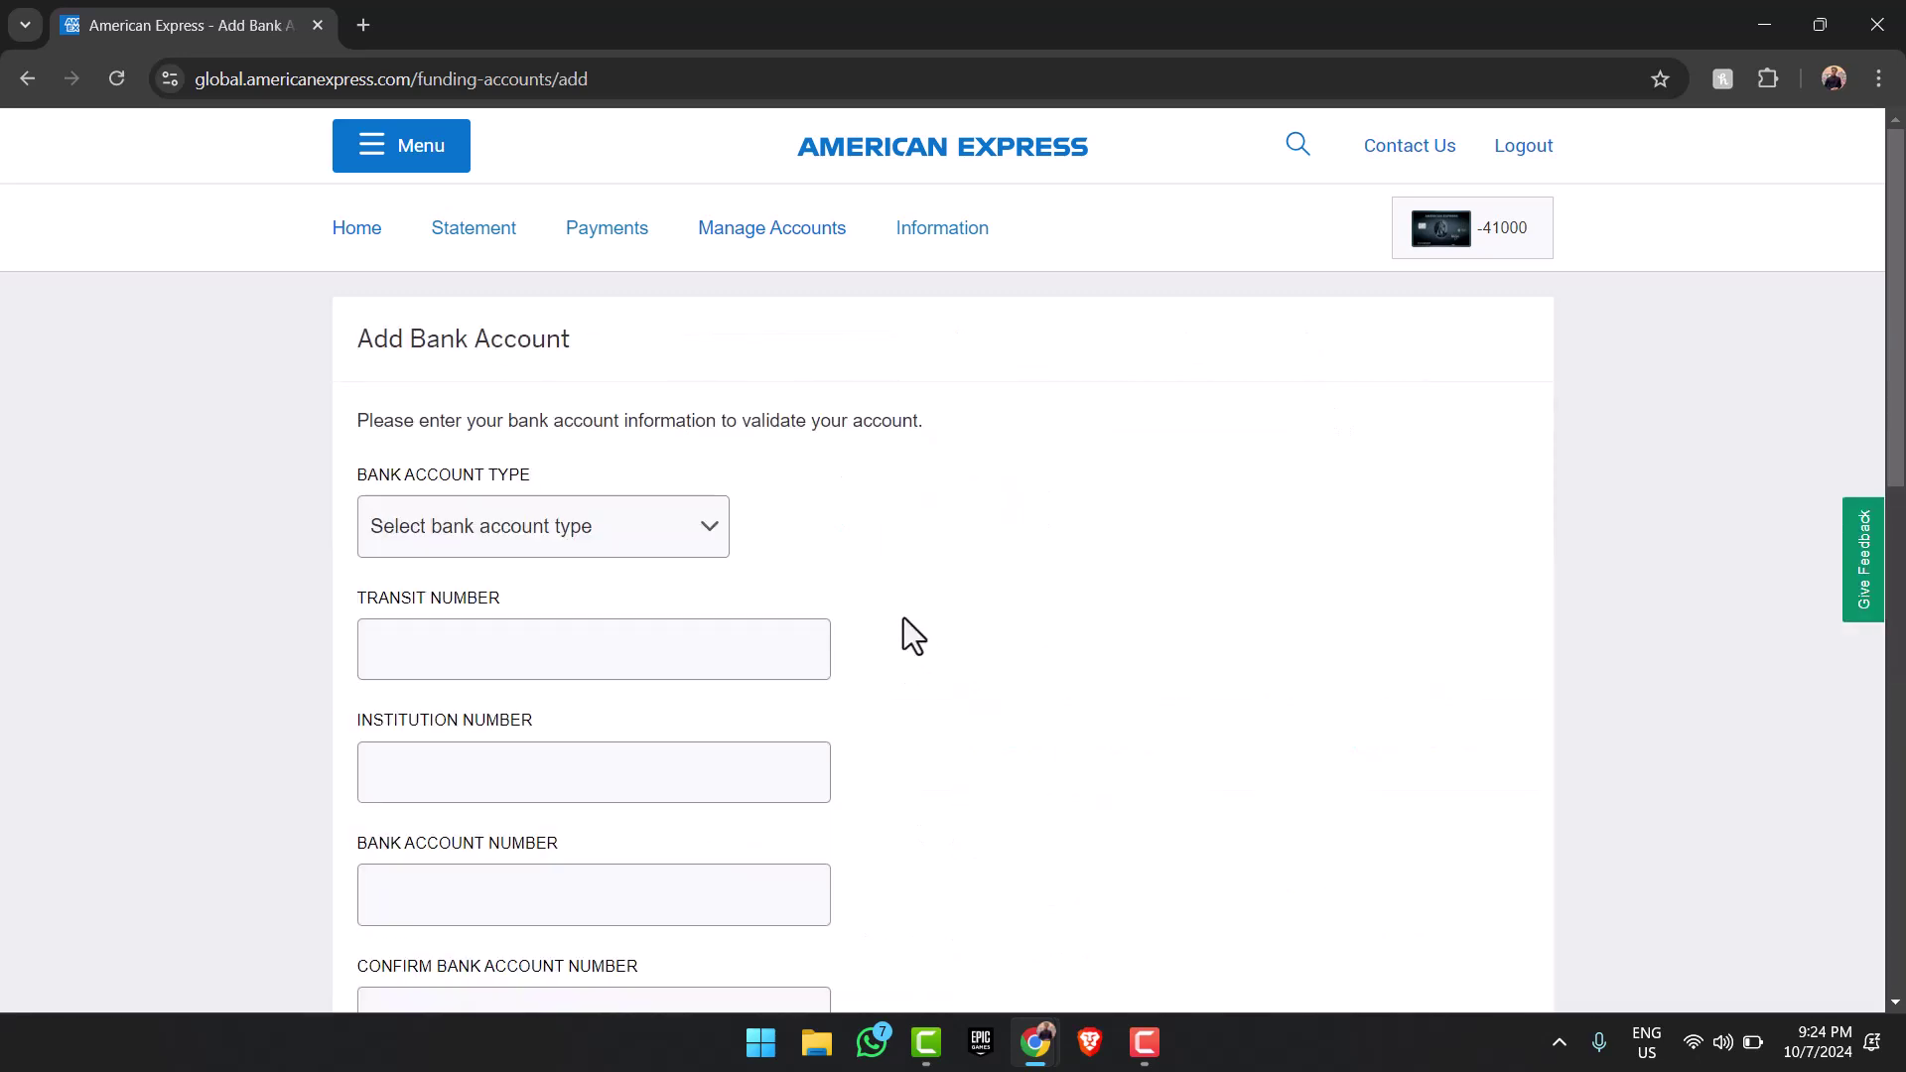
scroll(838, 524, "down", 1)
scroll(838, 525, "up", 1)
left_click(412, 551)
left_click(226, 522)
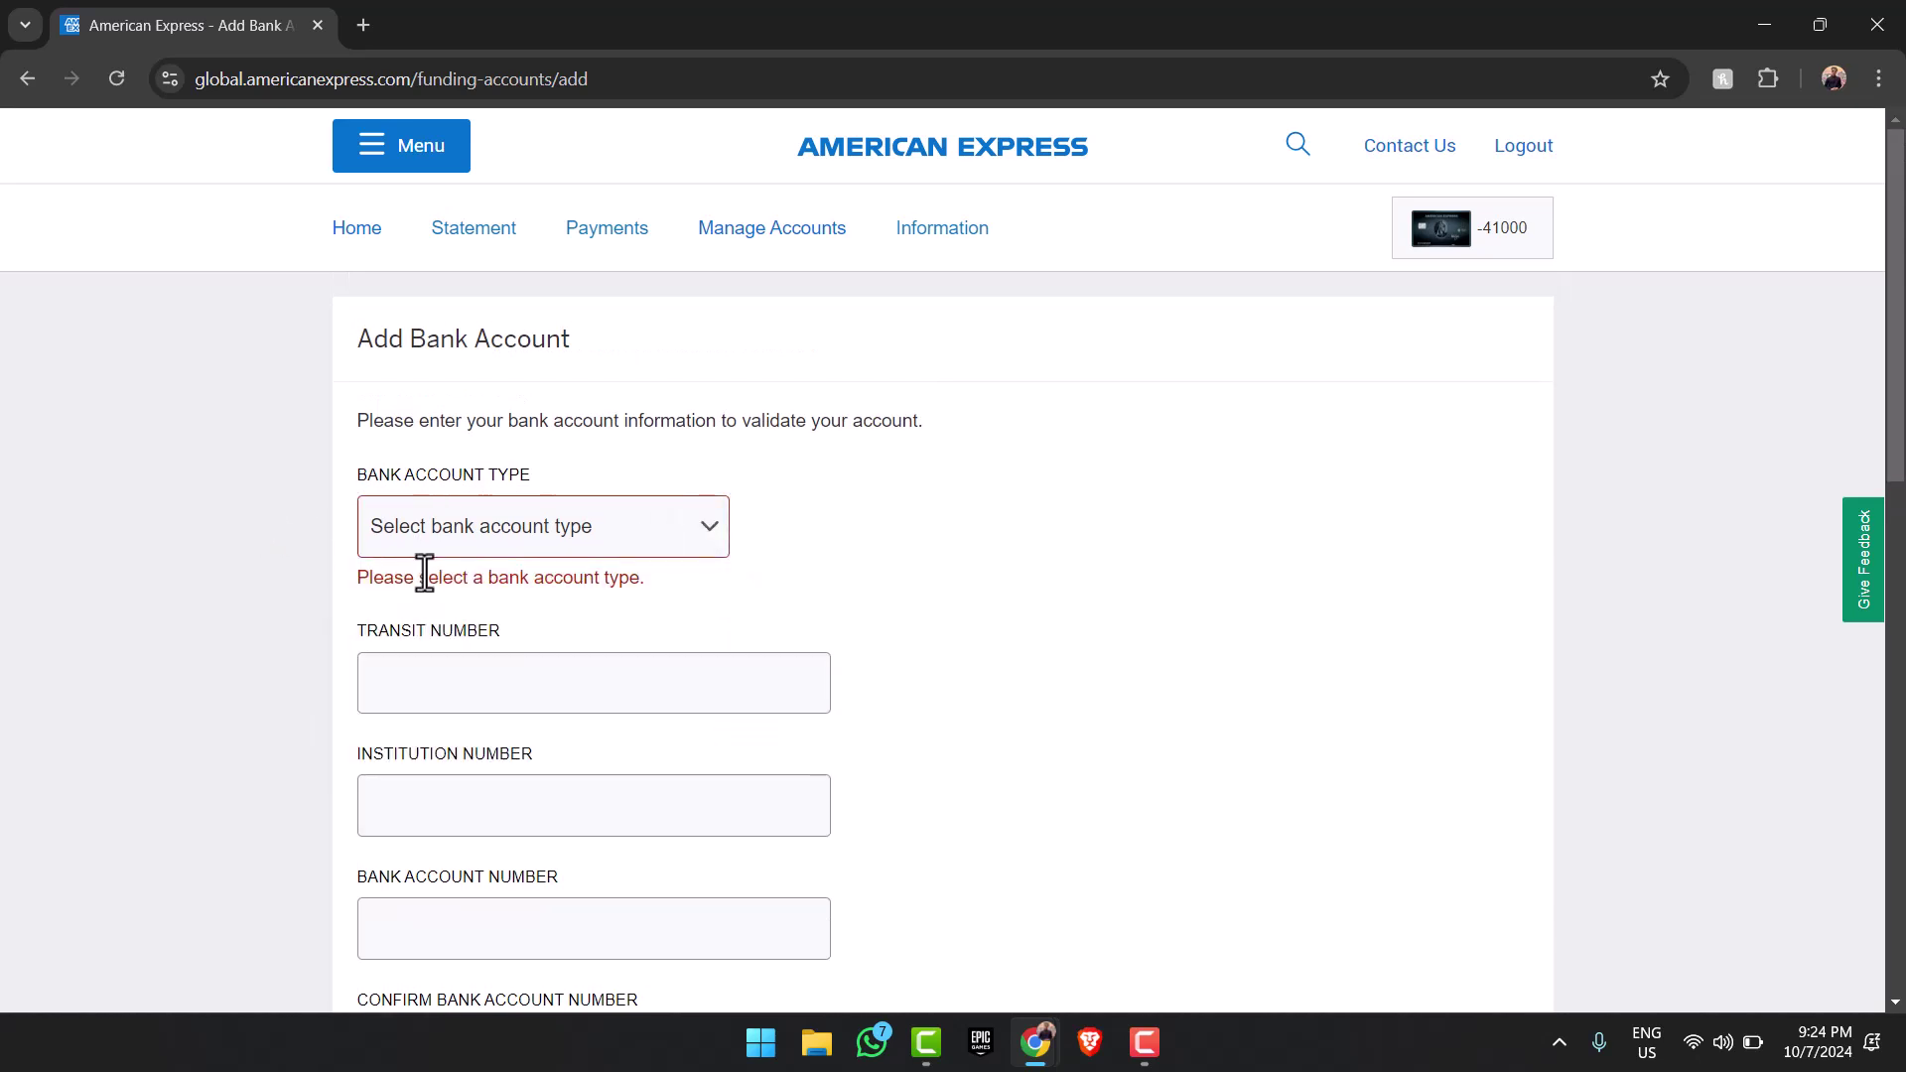
scroll(424, 574, "down", 2)
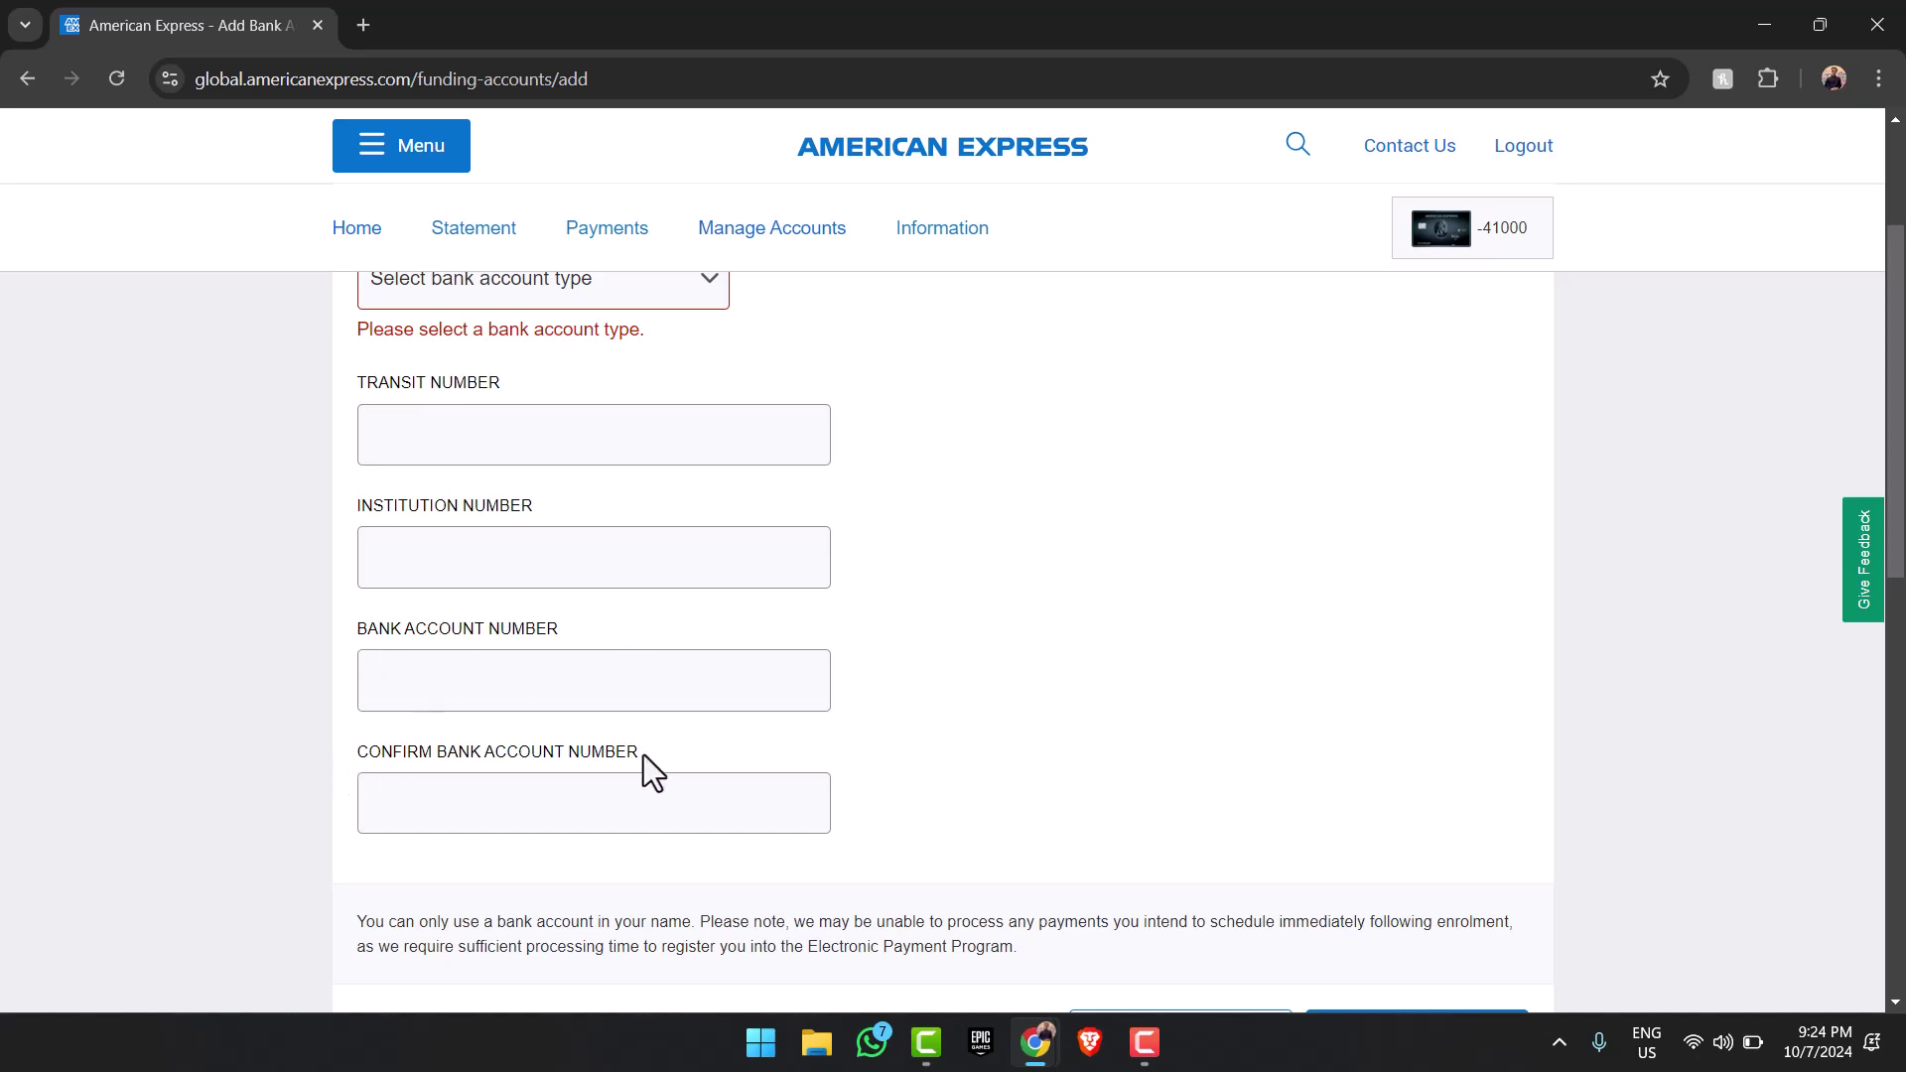
scroll(850, 805, "down", 1)
scroll(821, 786, "up", 1)
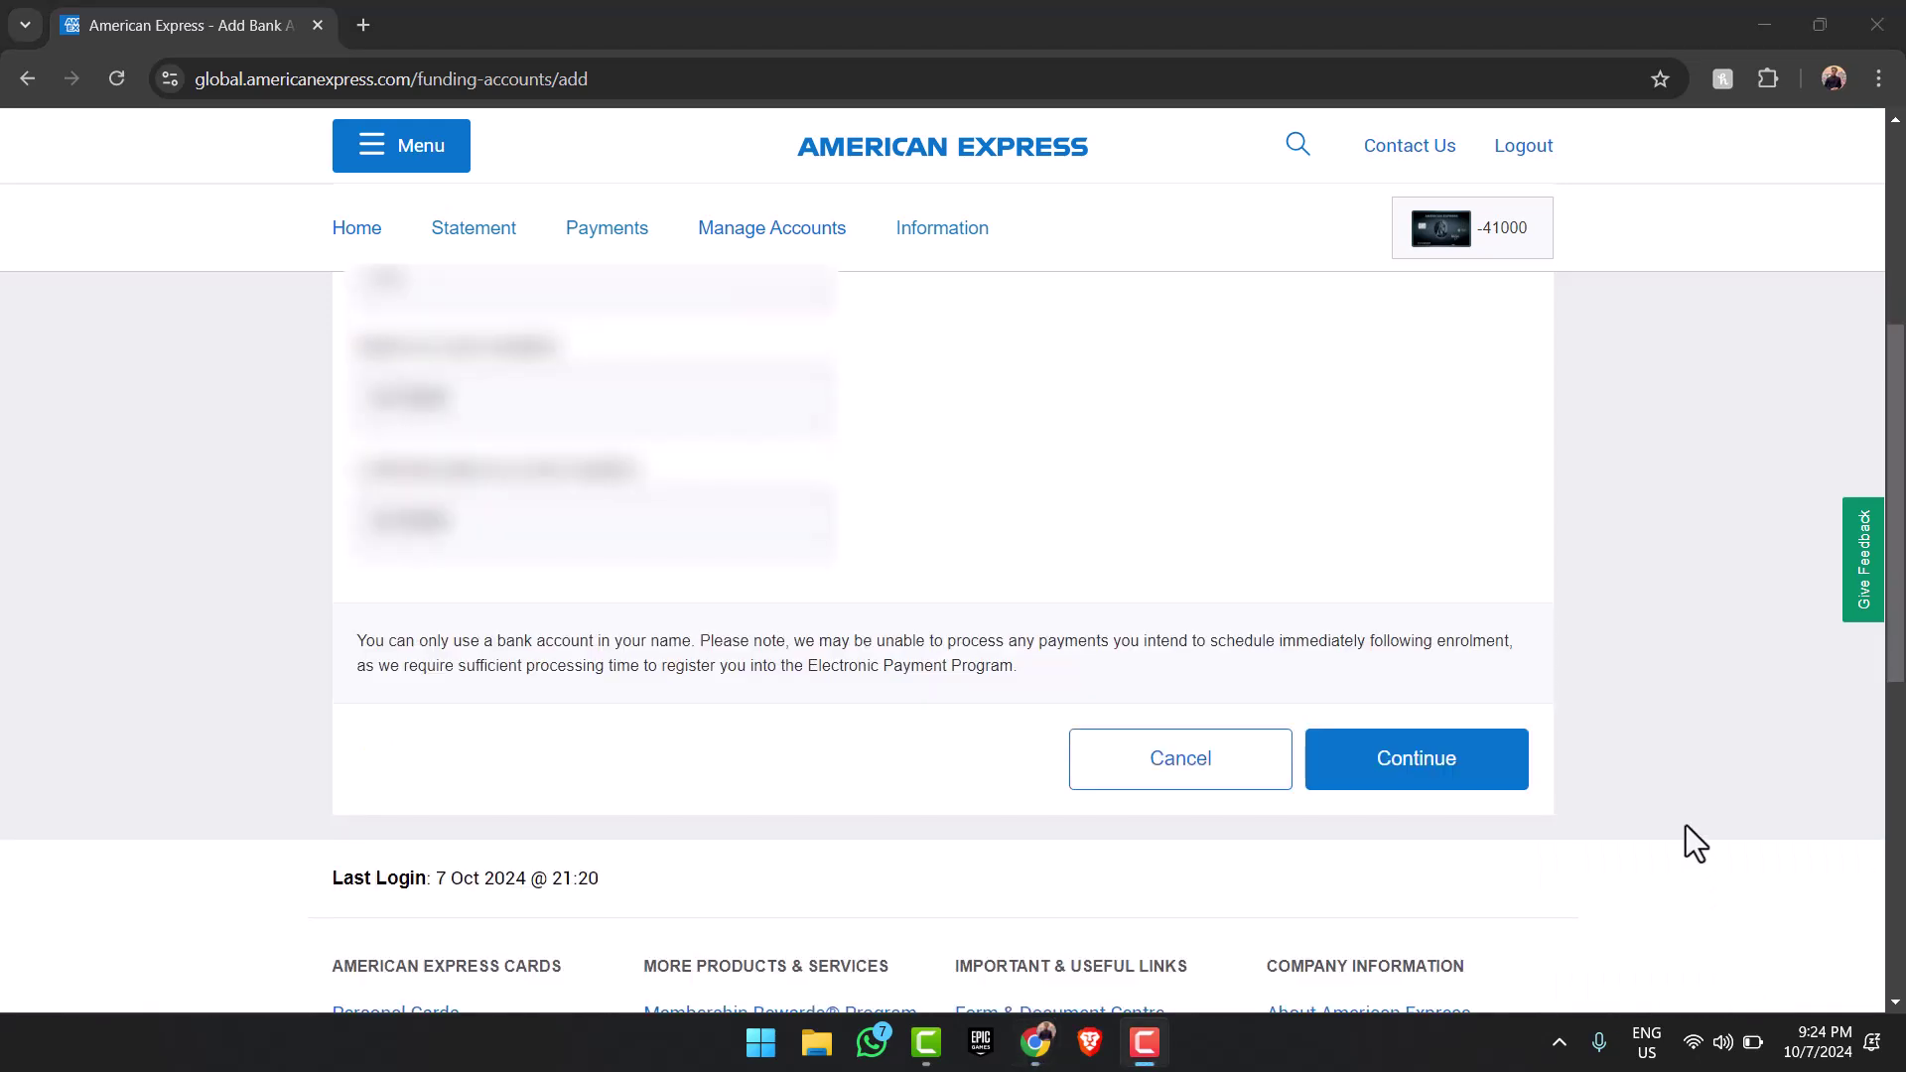
left_click(1422, 764)
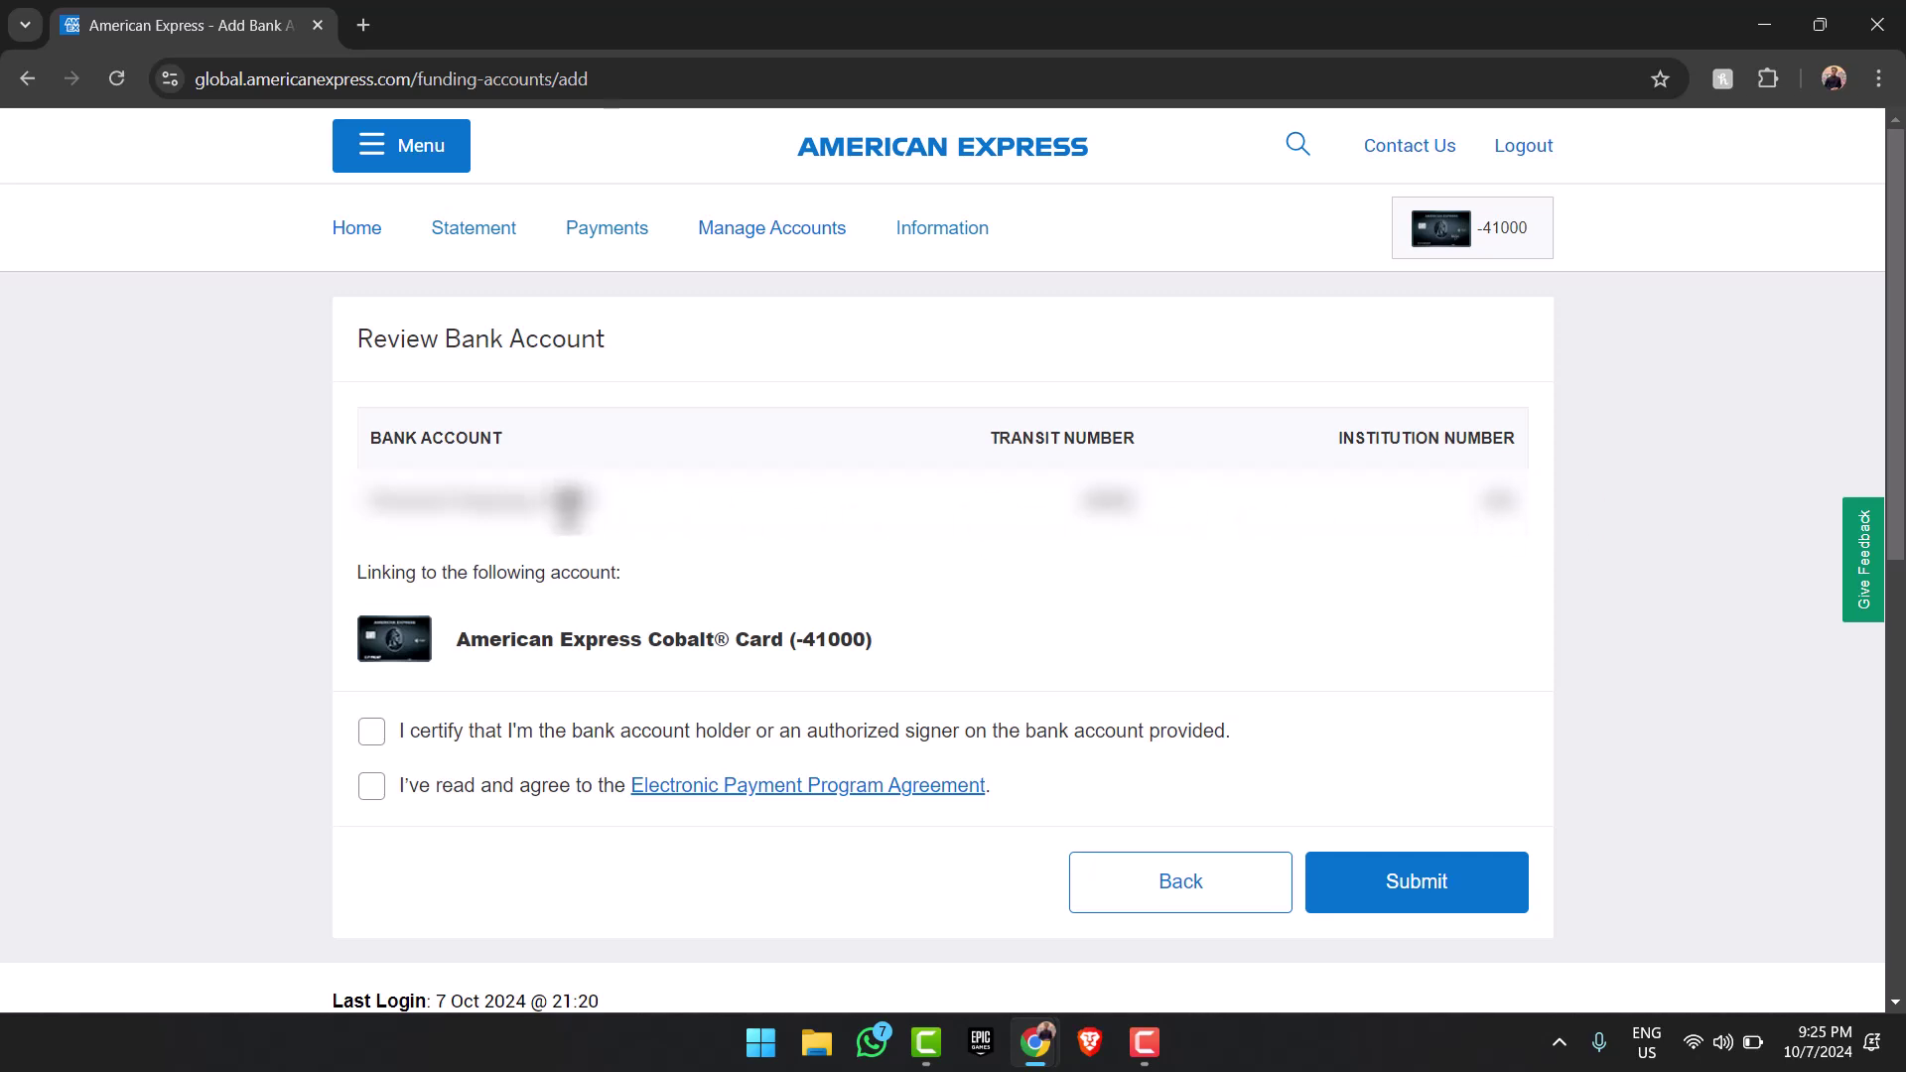
Certify account ownership, accept the Electronic Payment Program Agreement, and submit
left_click(371, 732)
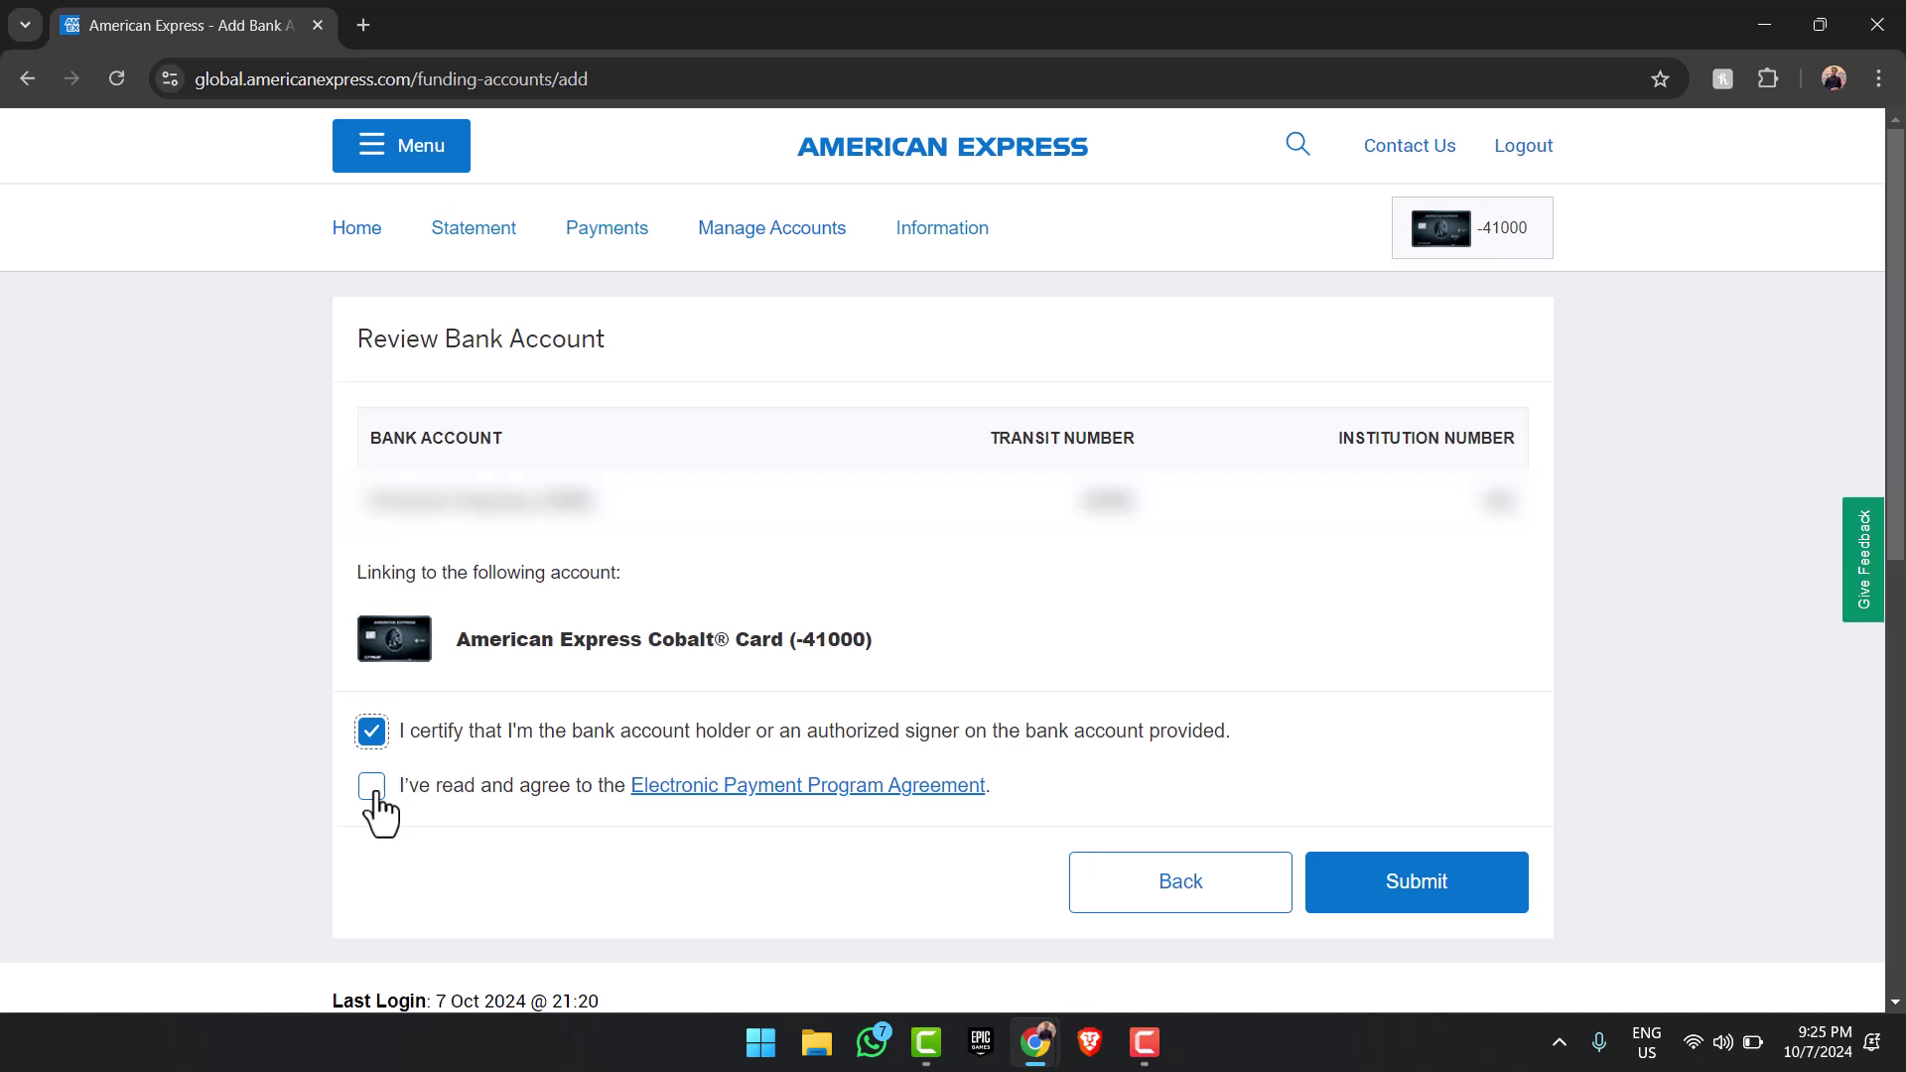
left_click(373, 789)
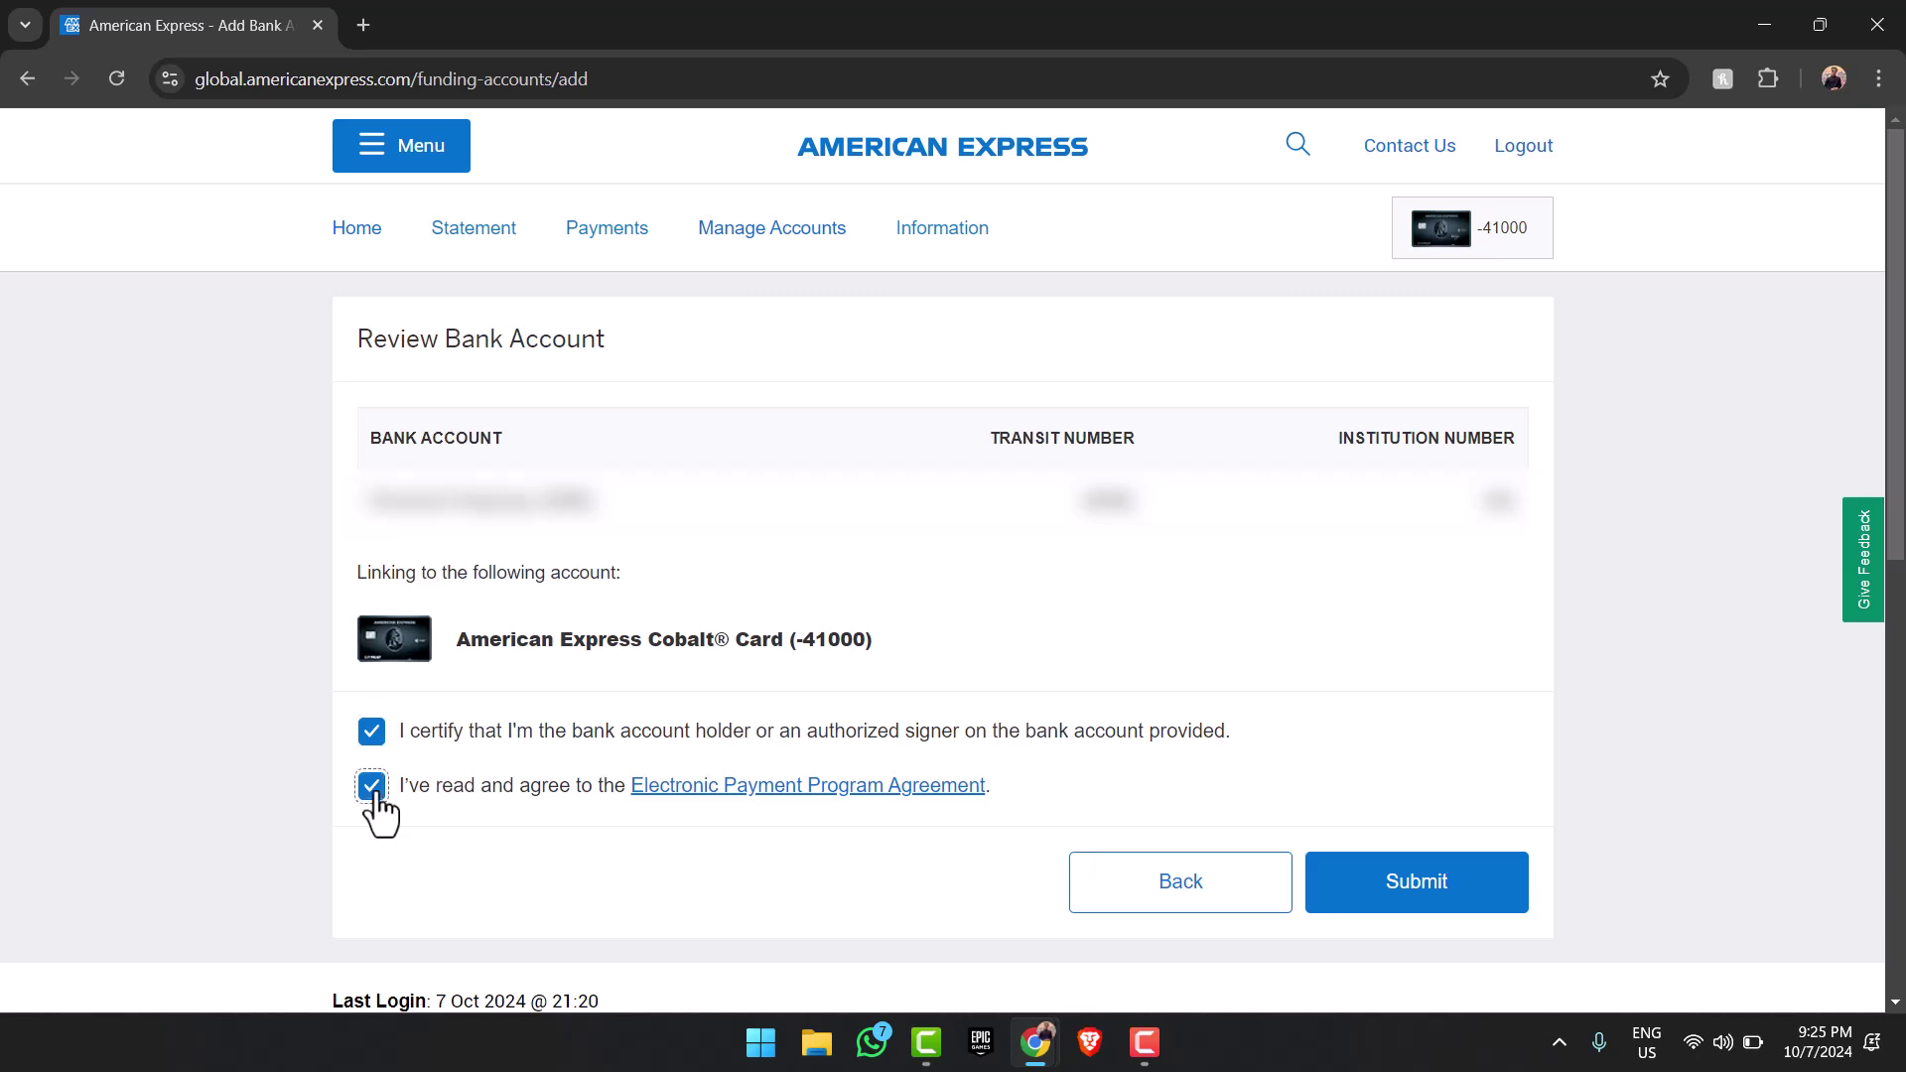
left_click(1401, 890)
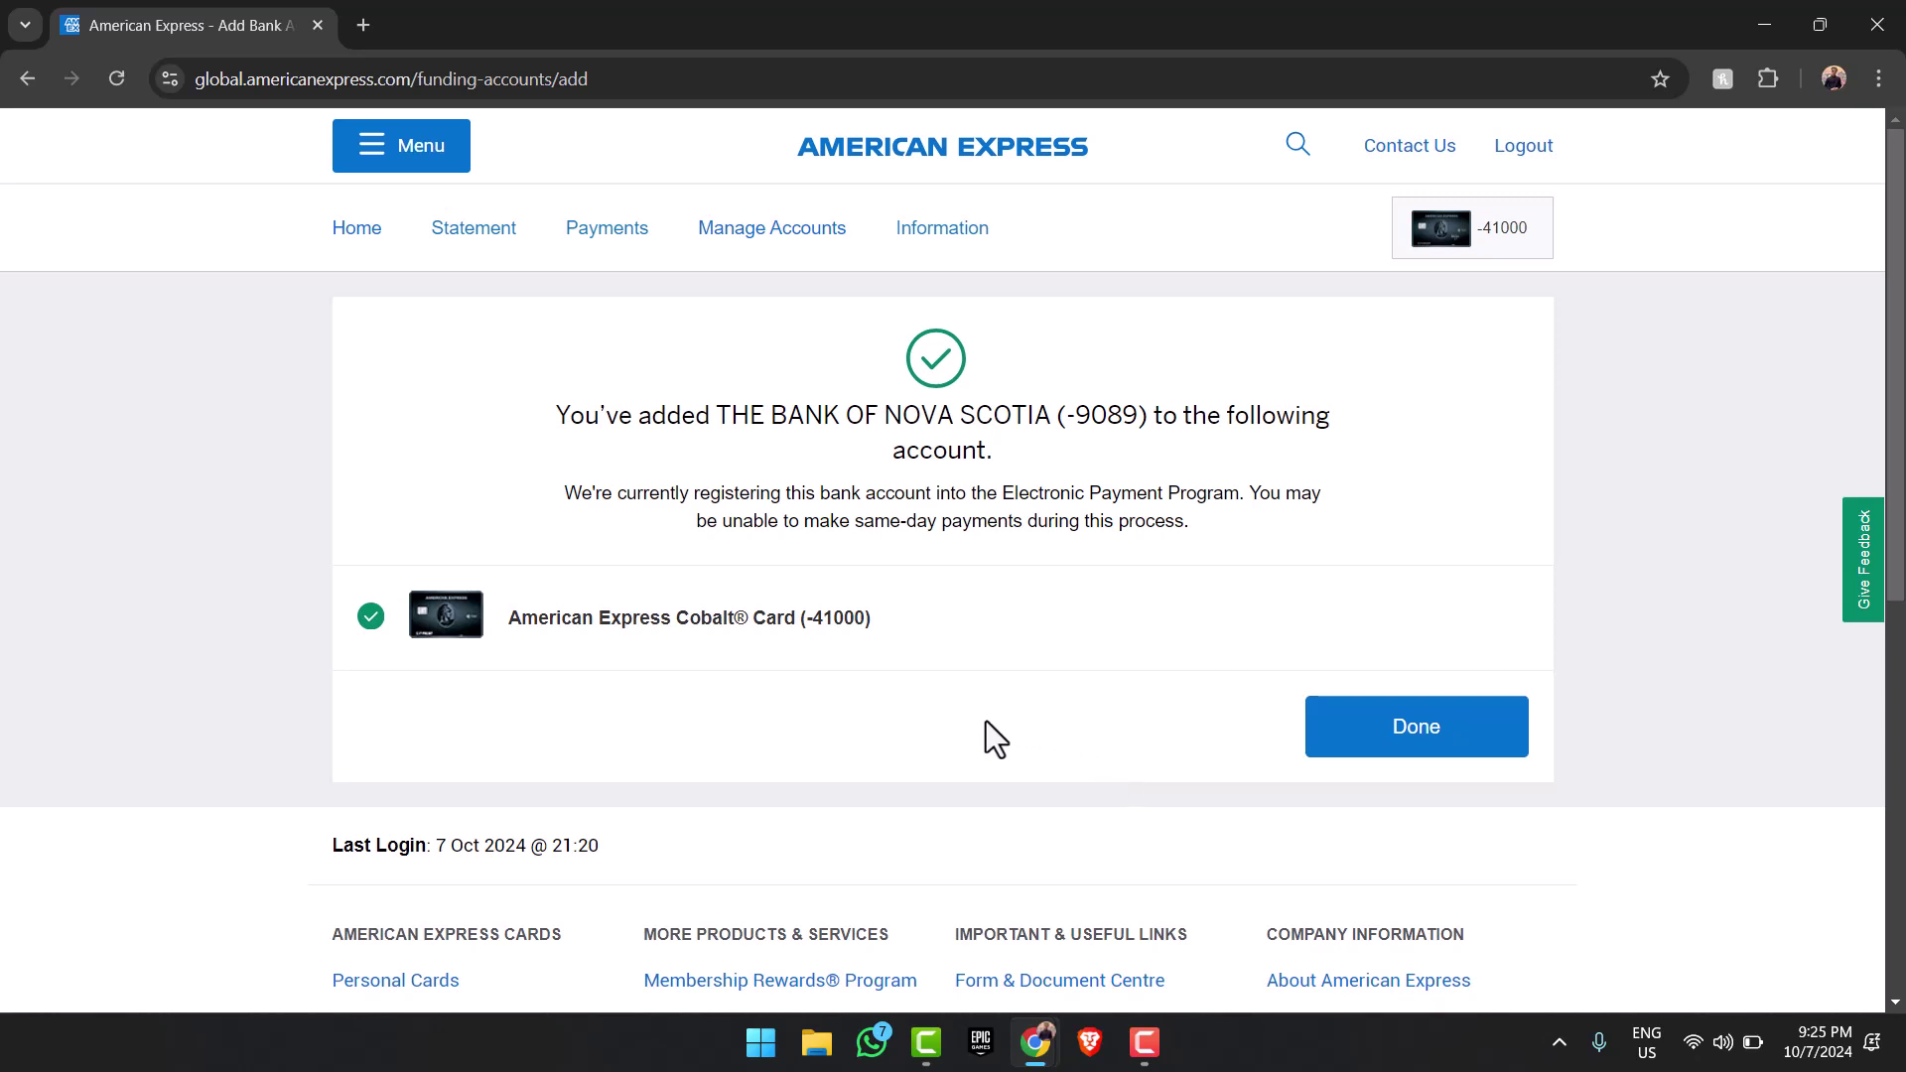
Dismiss the confirmation with Done to return to Manage Bank Accounts
left_click(1394, 740)
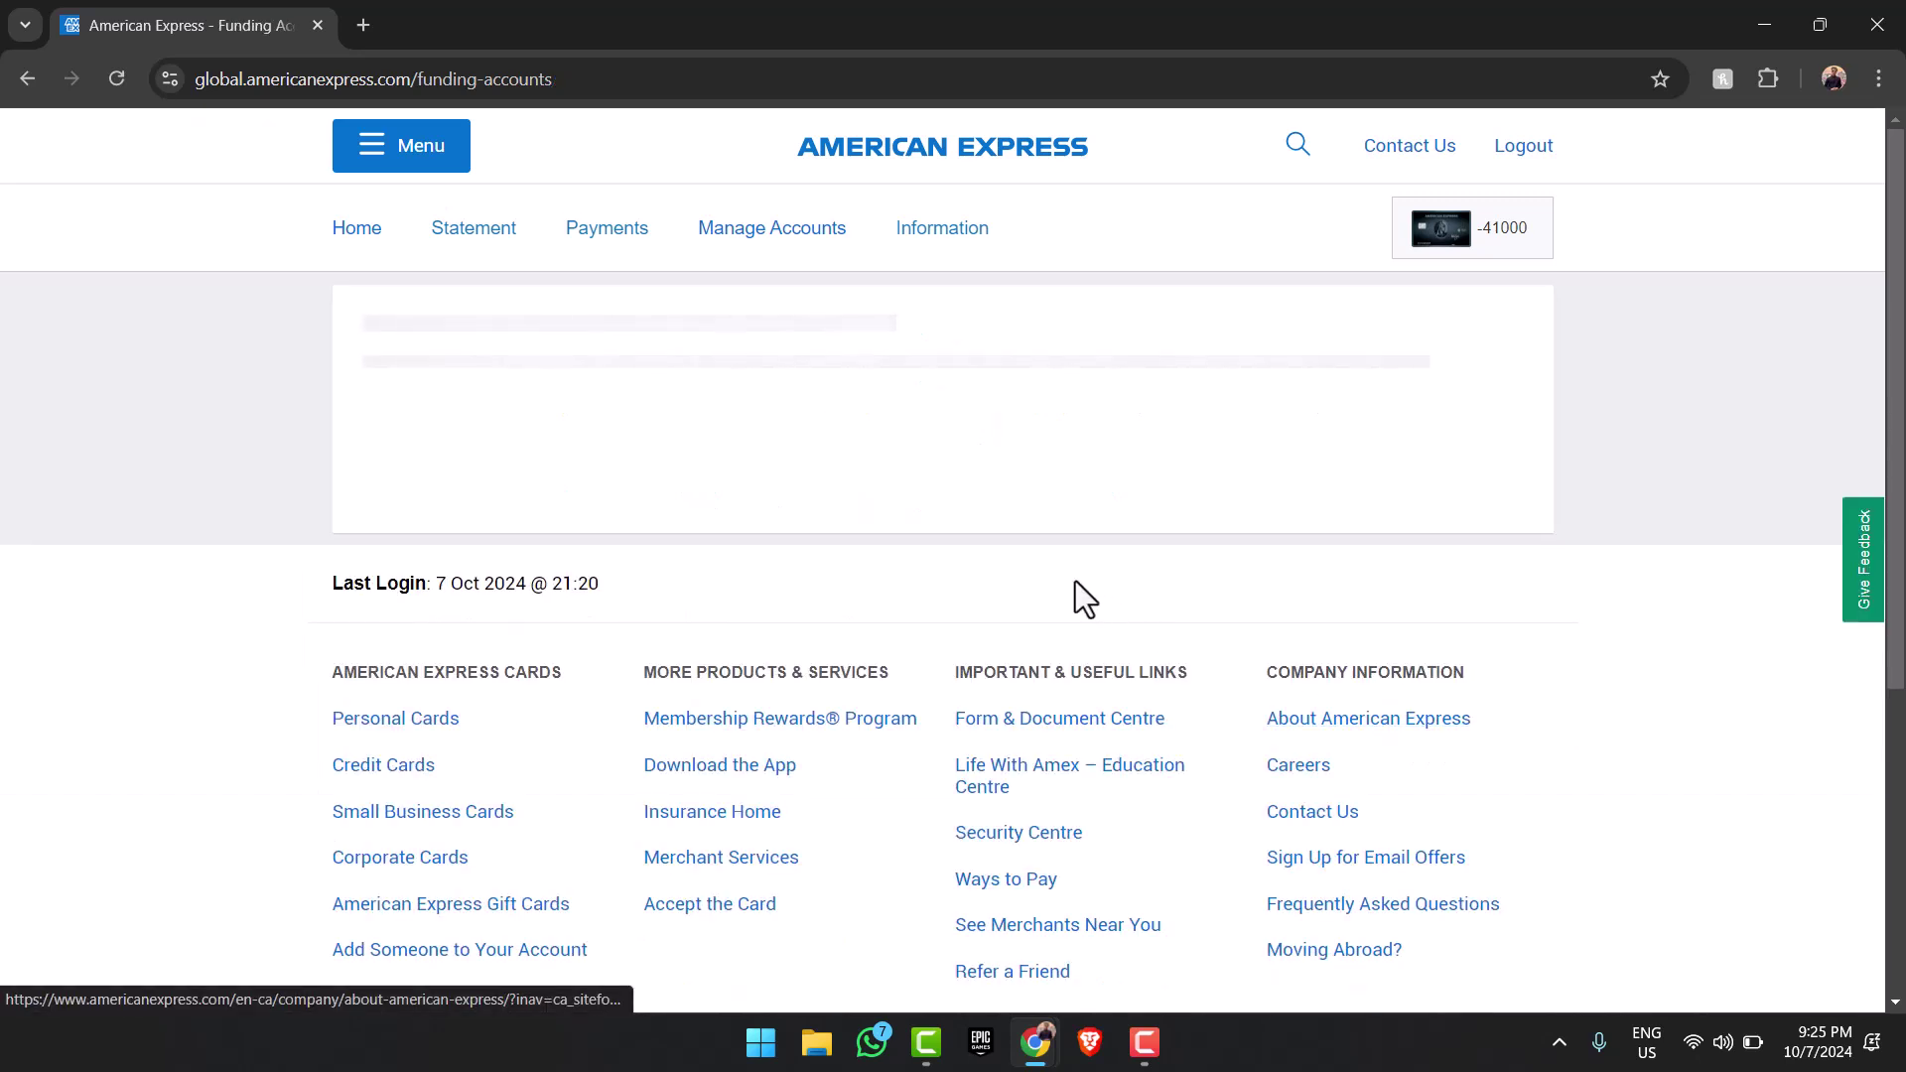